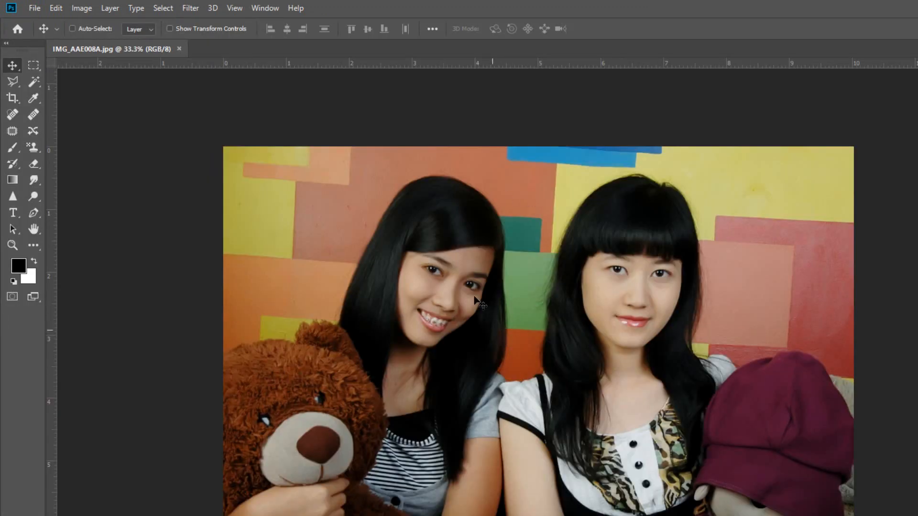
Step: Convert the photo of the two women to black and white using the Black & White adjustment's Default preset
{"action": "left_click", "coordinate": [34, 8]}
{"action": "left_click", "coordinate": [110, 8]}
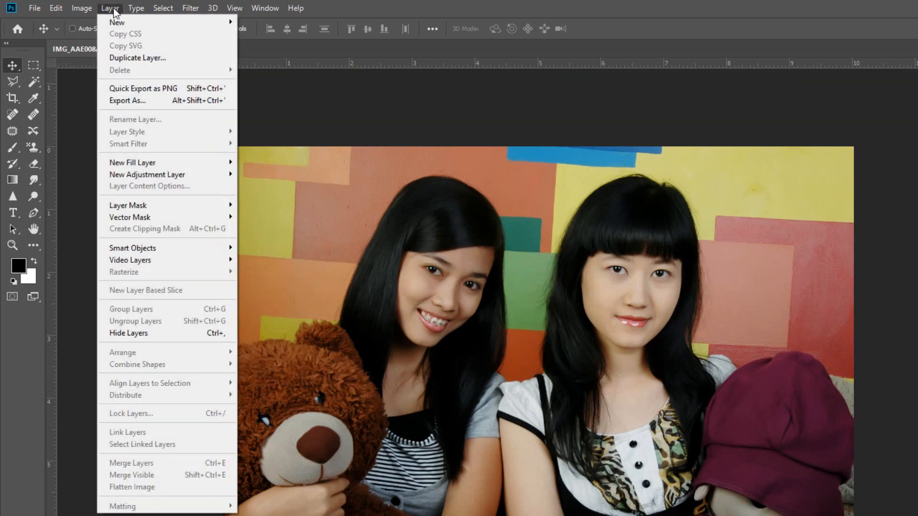
{"action": "mouse_move", "coordinate": [81, 8]}
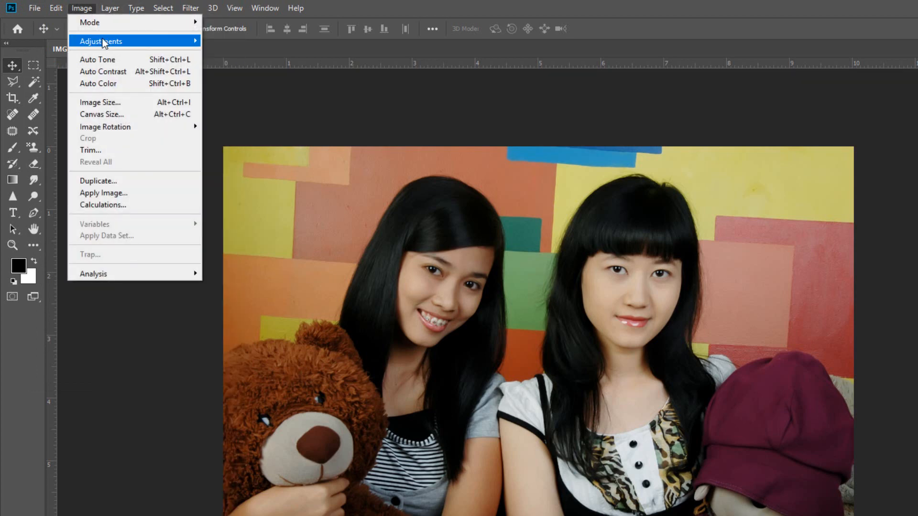
{"action": "mouse_move", "coordinate": [102, 39]}
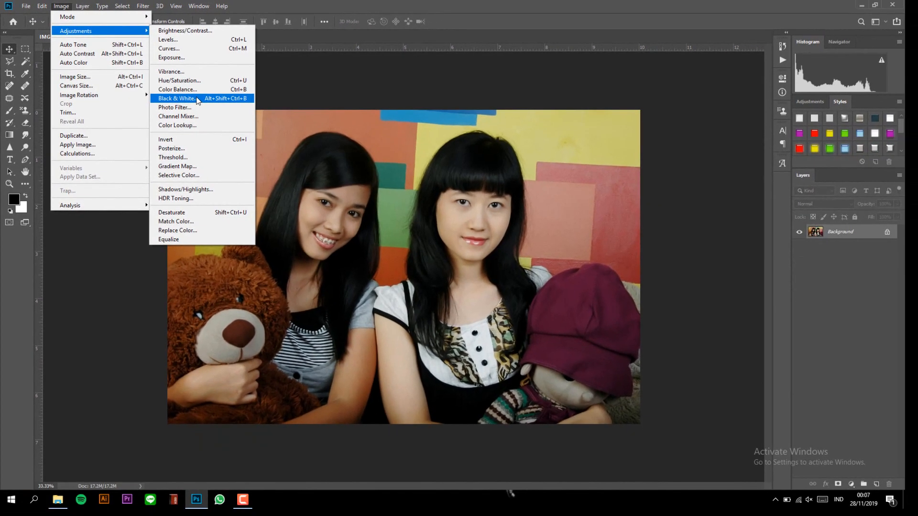
{"action": "left_click", "coordinate": [255, 125]}
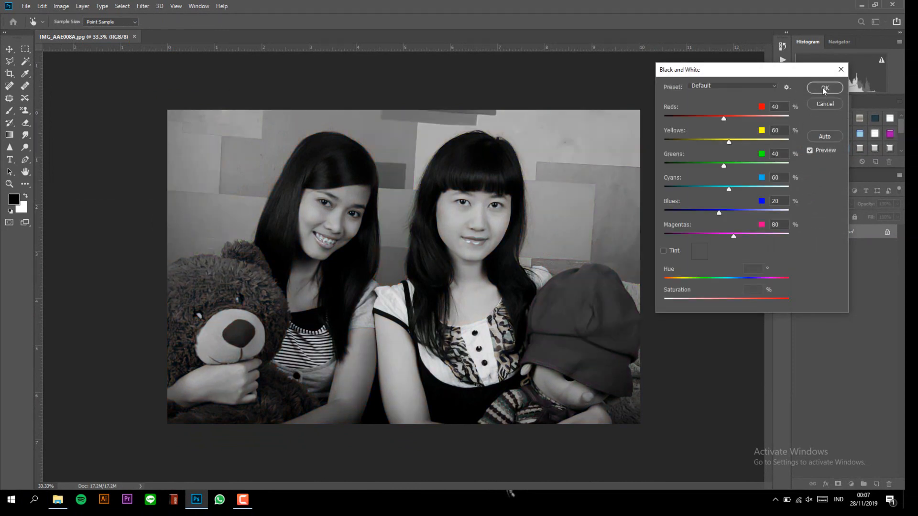
{"action": "left_click", "coordinate": [824, 89]}
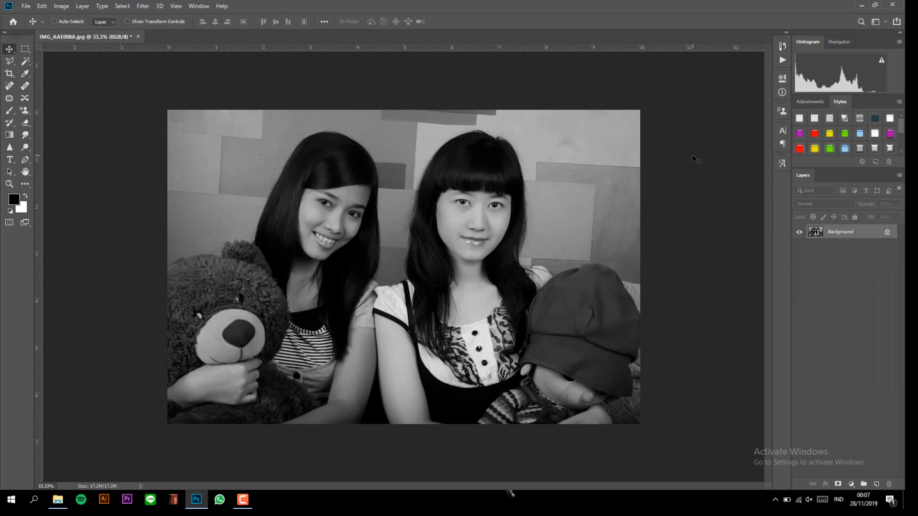
Step: Save the photo as JPEG IMG_AAE008A at quality 12 in Pictures > VIDEO YT > HASIL JPG > FINAL and close it
{"action": "key", "text": "ctrl+shift+s"}
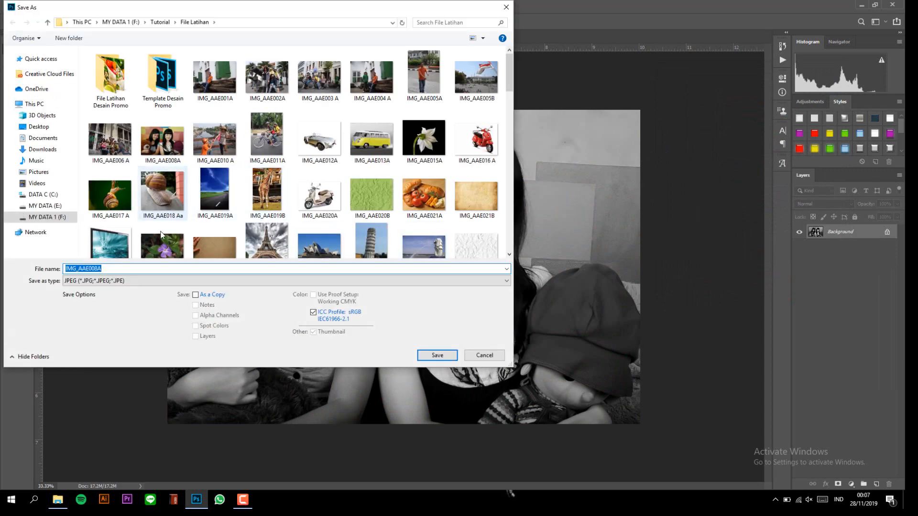
{"action": "left_click", "coordinate": [38, 172]}
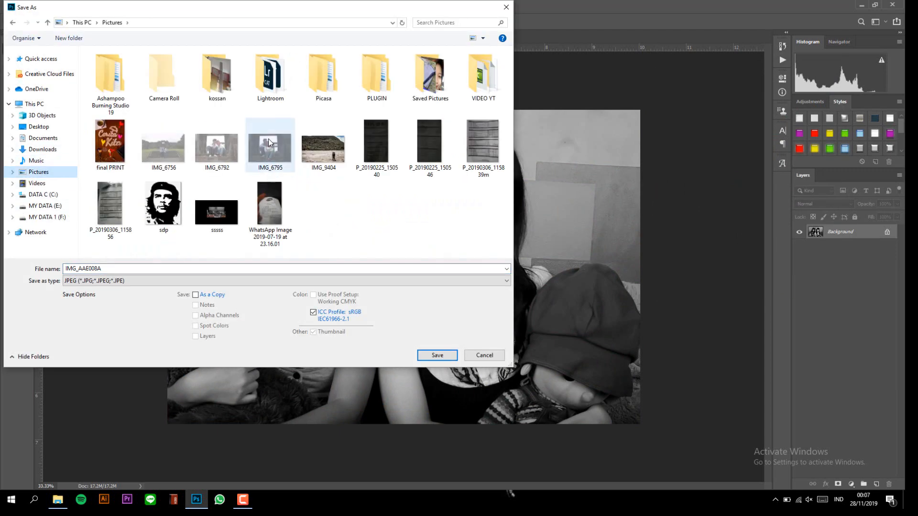
{"action": "double_click", "coordinate": [481, 75]}
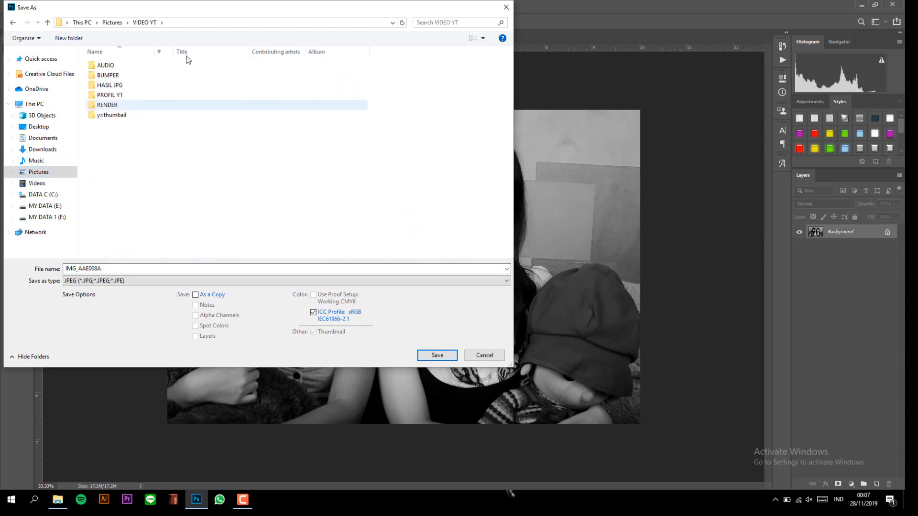
{"action": "left_click", "coordinate": [118, 88]}
{"action": "double_click", "coordinate": [118, 88]}
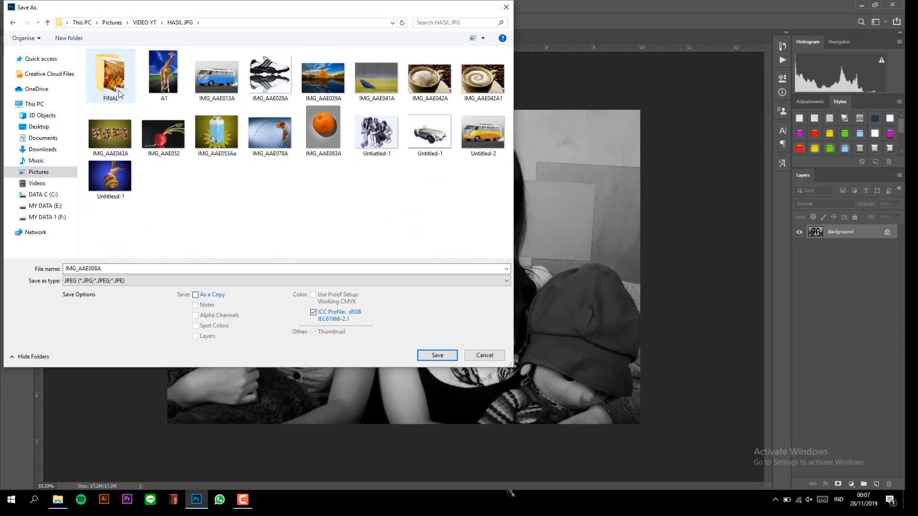
{"action": "double_click", "coordinate": [118, 91]}
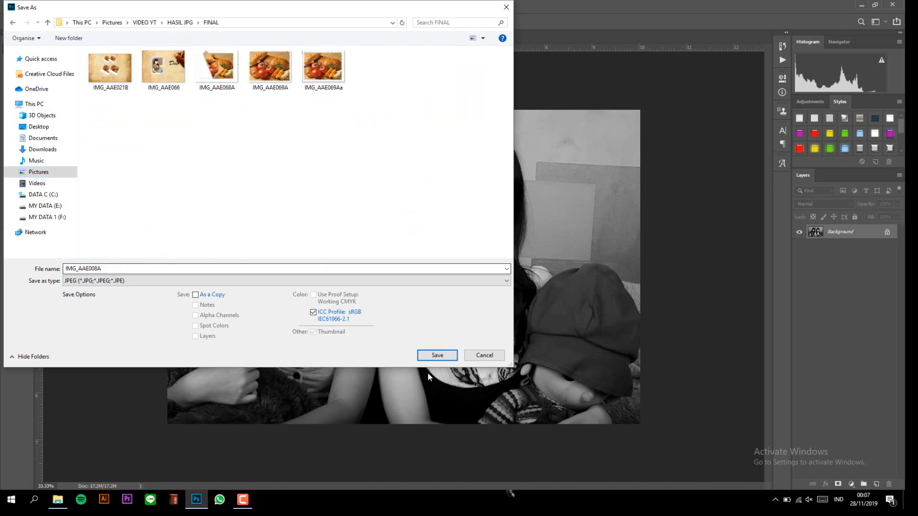
{"action": "left_click", "coordinate": [437, 355]}
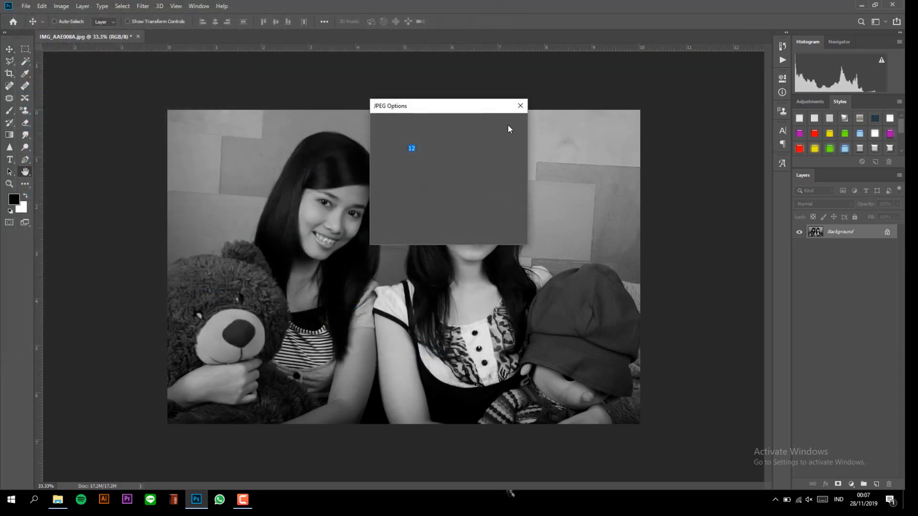
{"action": "left_click", "coordinate": [507, 127]}
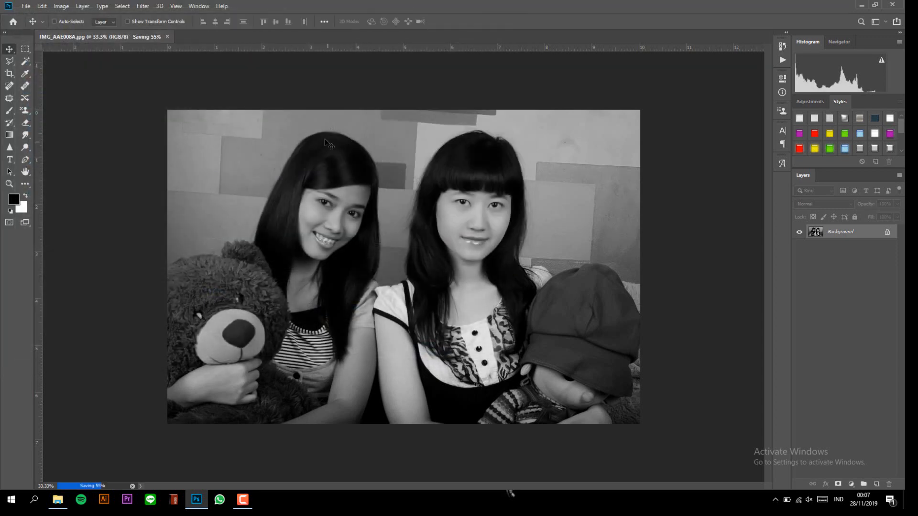
{"action": "key", "text": "ctrl+w"}
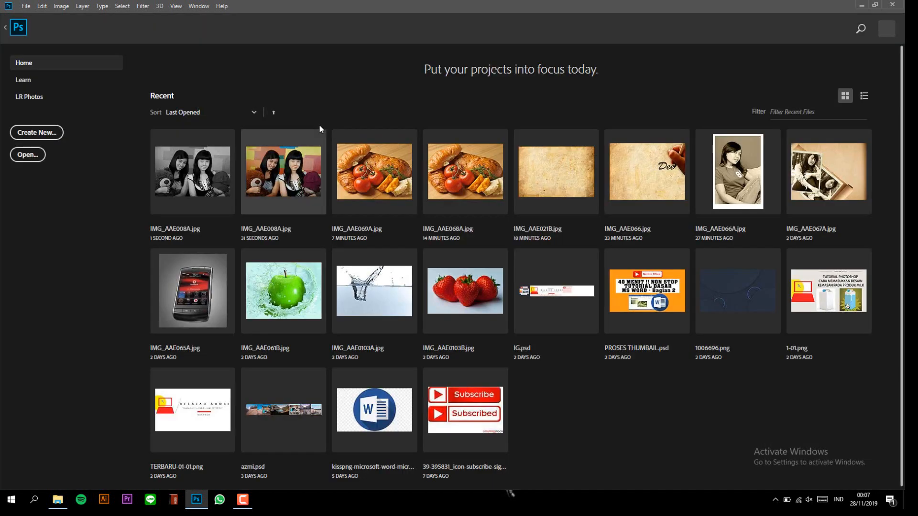
Step: Open the photo IMG_AAE001A from the Tutorial > File Latihan folder on drive MY DATA 1 (F:)
{"action": "left_click", "coordinate": [26, 6]}
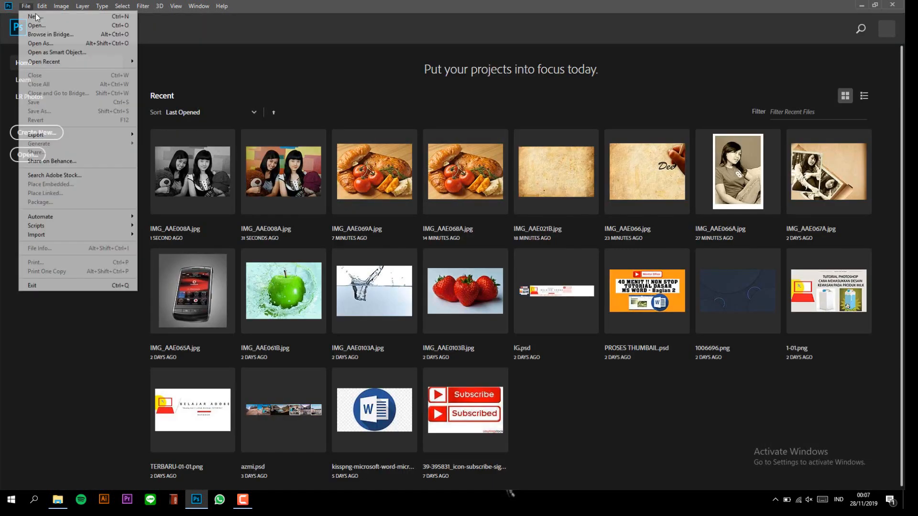
{"action": "left_click", "coordinate": [41, 27]}
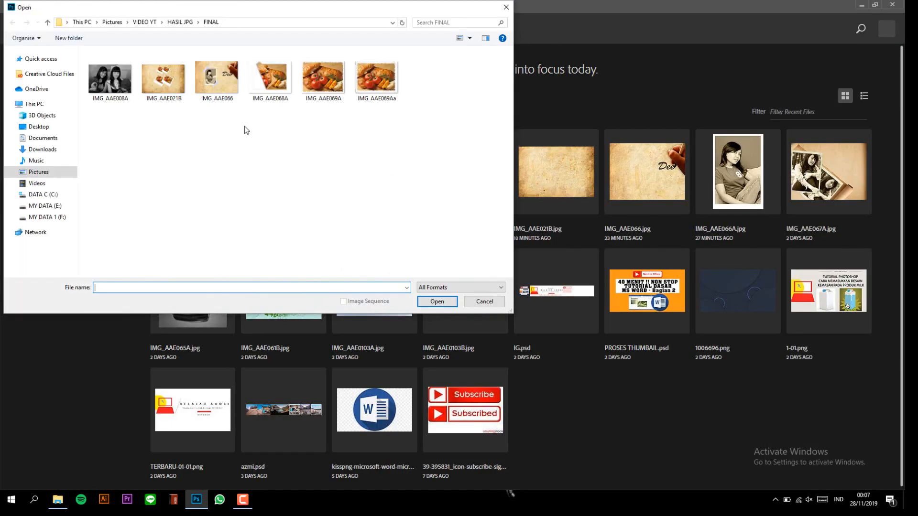
{"action": "left_click", "coordinate": [45, 217]}
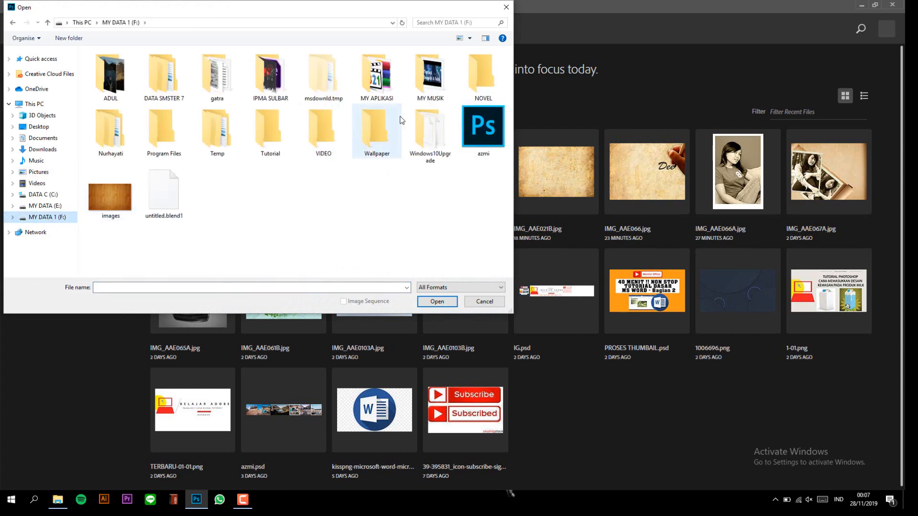
{"action": "double_click", "coordinate": [274, 138]}
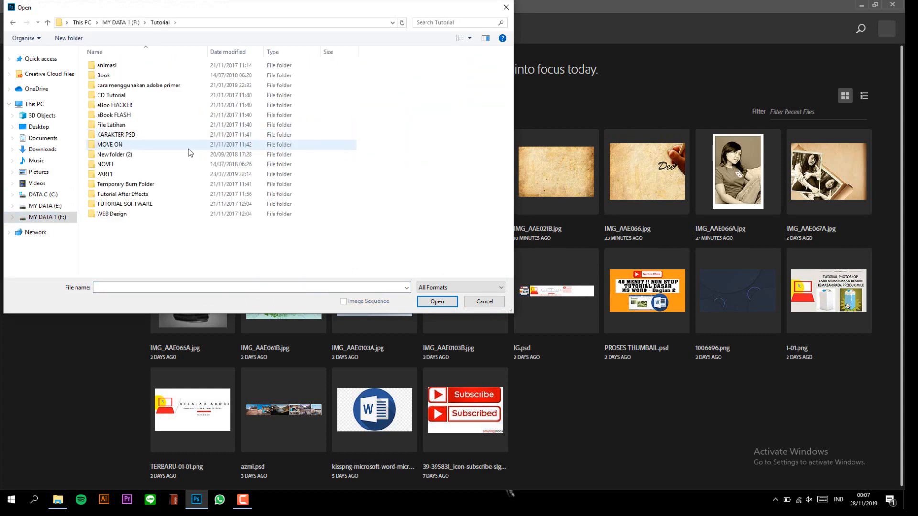
{"action": "double_click", "coordinate": [145, 126]}
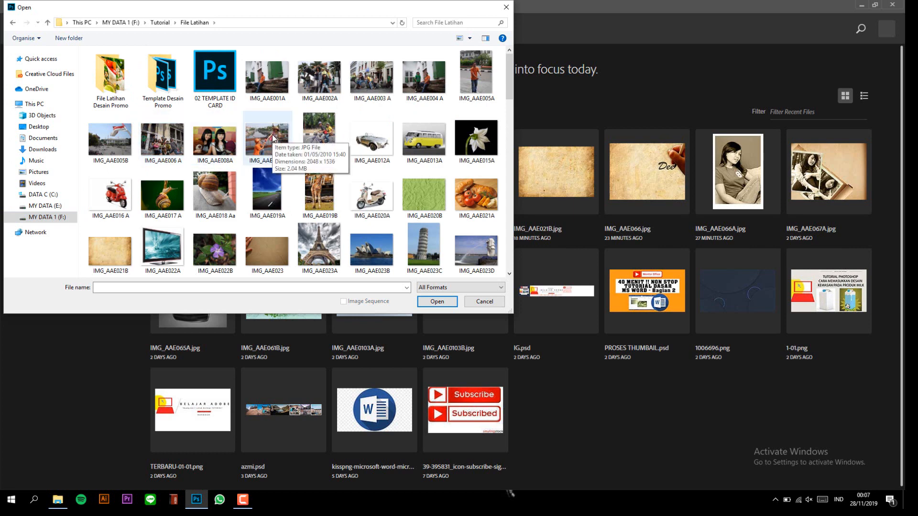
{"action": "scroll", "coordinate": [272, 137], "scroll_direction": "down", "scroll_amount": 10}
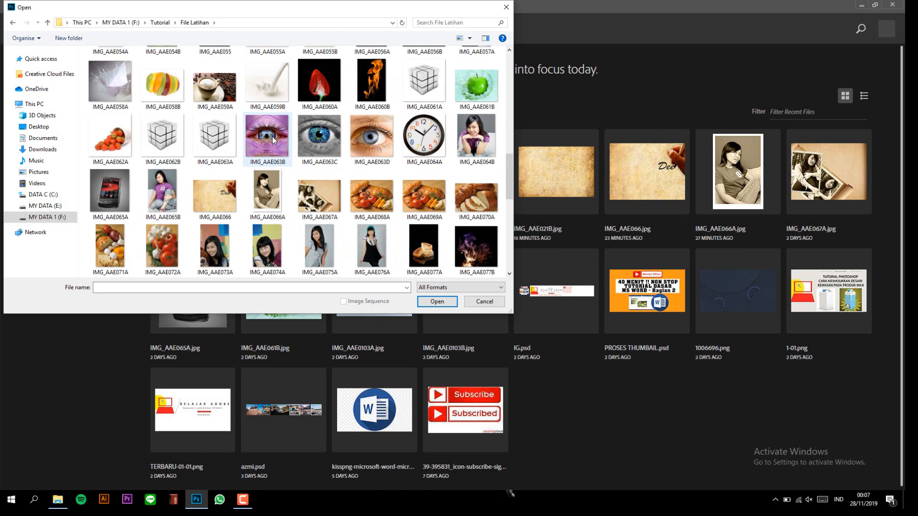
{"action": "scroll", "coordinate": [260, 225], "scroll_direction": "down", "scroll_amount": 3}
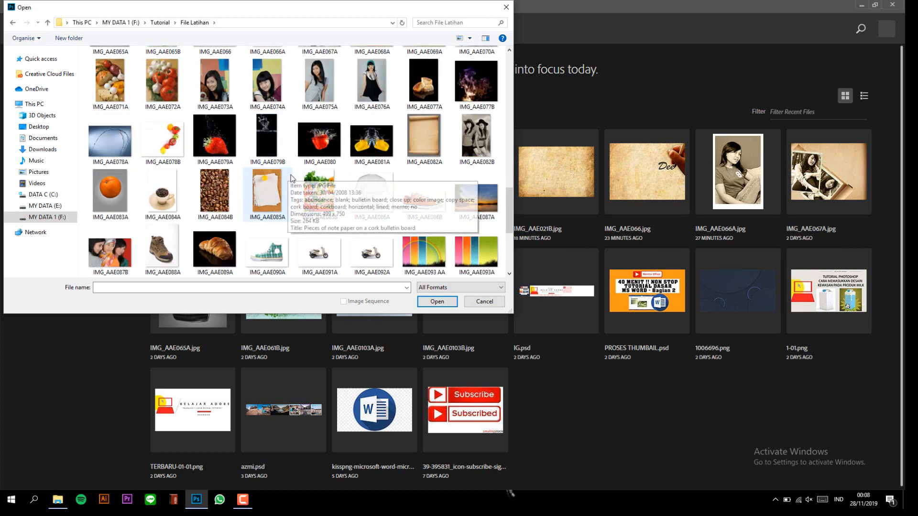
{"action": "scroll", "coordinate": [287, 215], "scroll_direction": "up", "scroll_amount": 5}
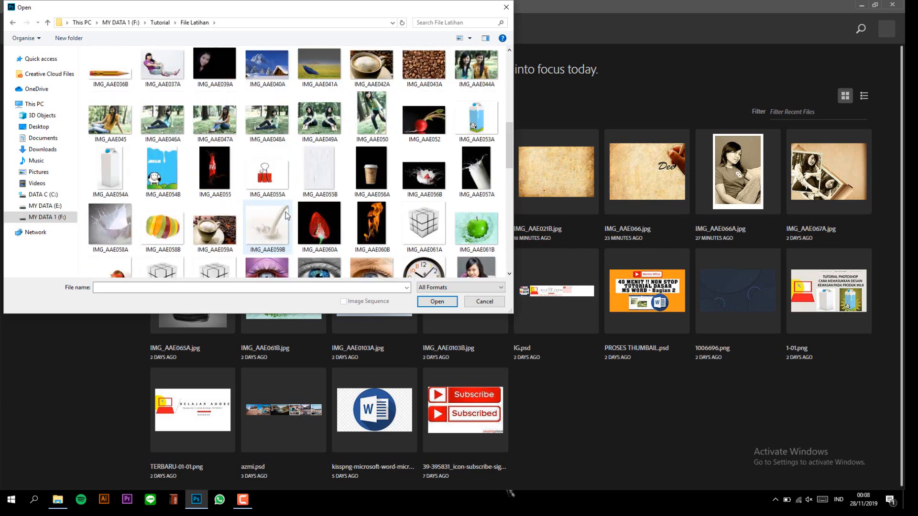
{"action": "scroll", "coordinate": [299, 208], "scroll_direction": "up", "scroll_amount": 8}
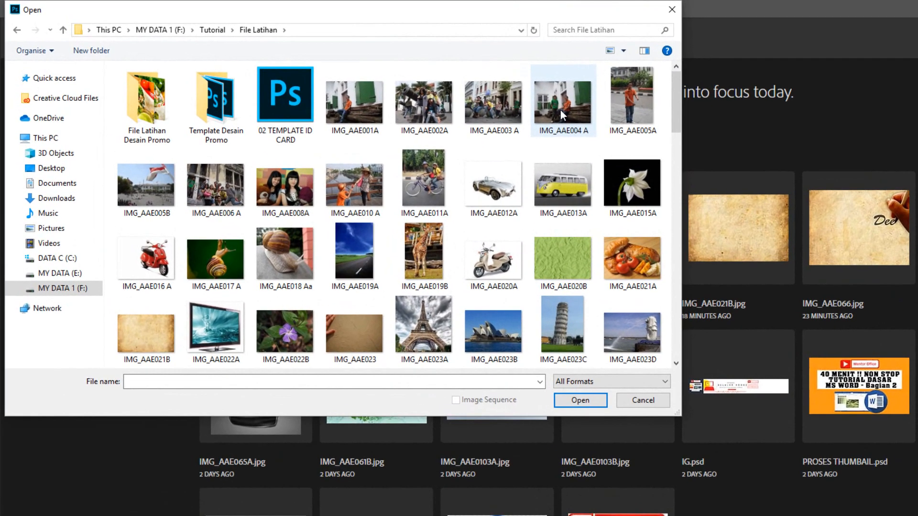
{"action": "double_click", "coordinate": [380, 105]}
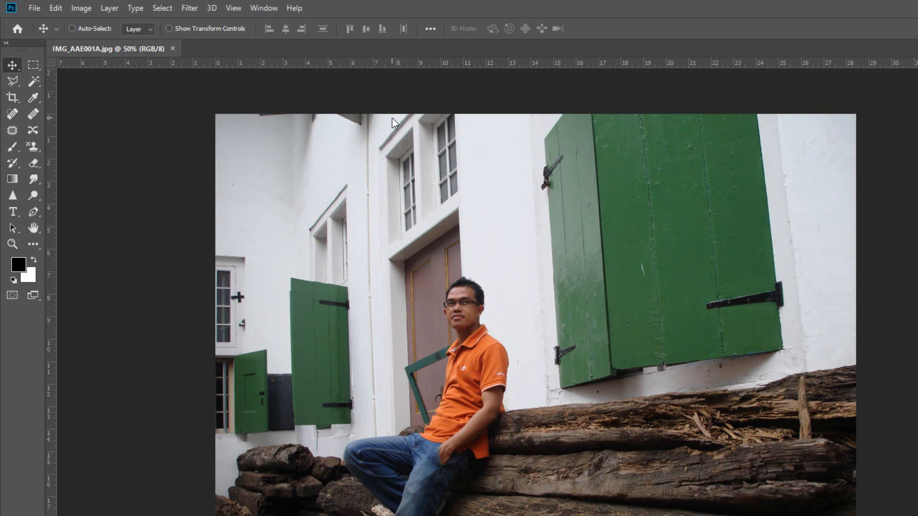
Step: Convert the photo of the seated man to black and white using the Black & White adjustment's Default preset
{"action": "left_click", "coordinate": [81, 8]}
{"action": "mouse_move", "coordinate": [178, 41]}
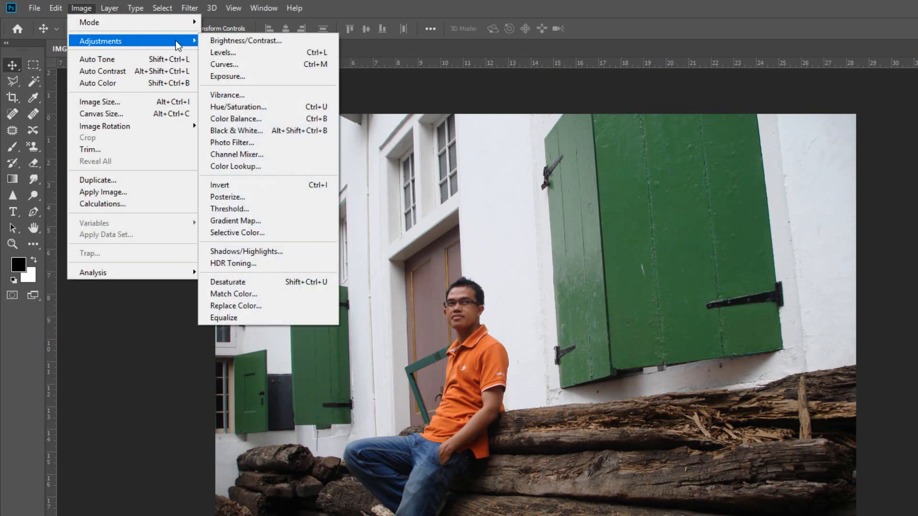
{"action": "left_click", "coordinate": [289, 130]}
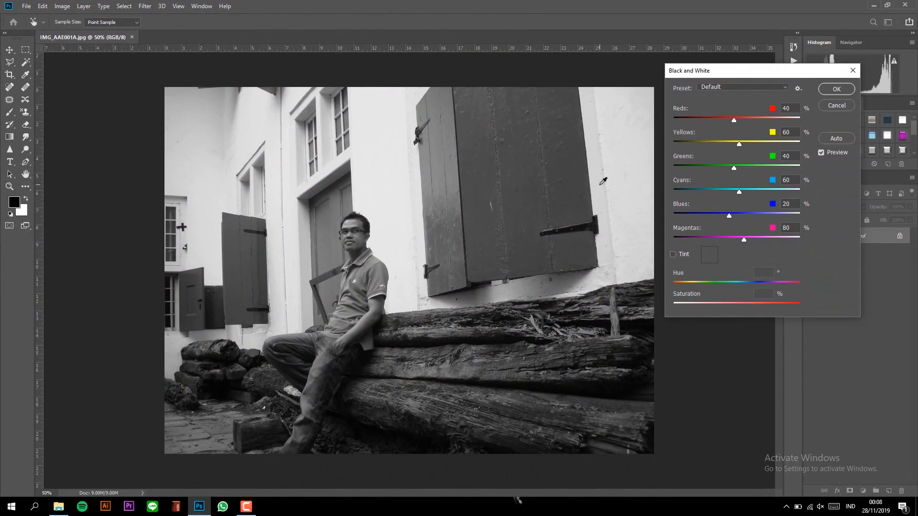
{"action": "left_click", "coordinate": [825, 89]}
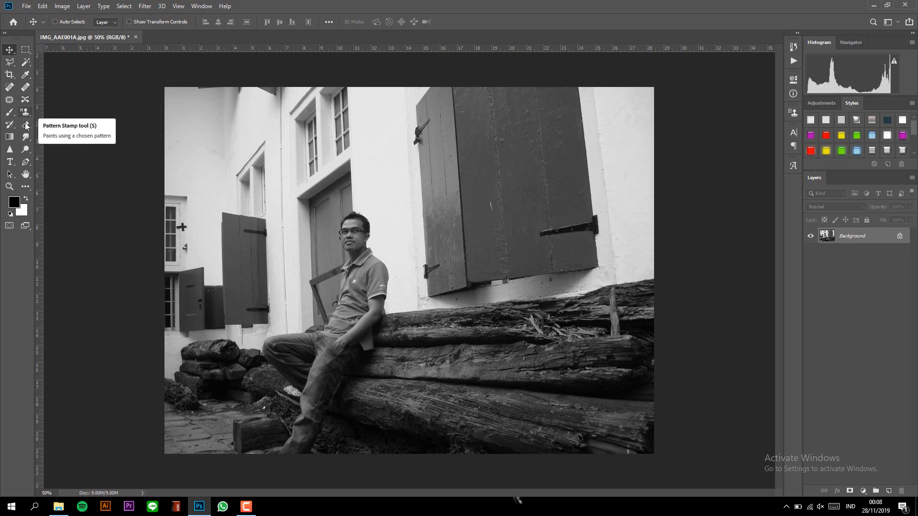
Step: Paint the original colour back onto the man's polo shirt and arm with the History Brush
{"action": "left_click", "coordinate": [9, 112]}
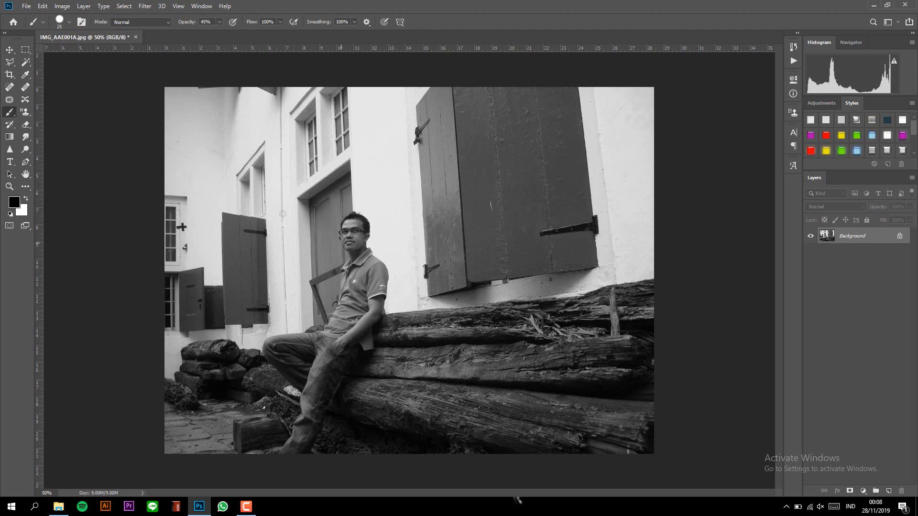
{"action": "left_click", "coordinate": [10, 124]}
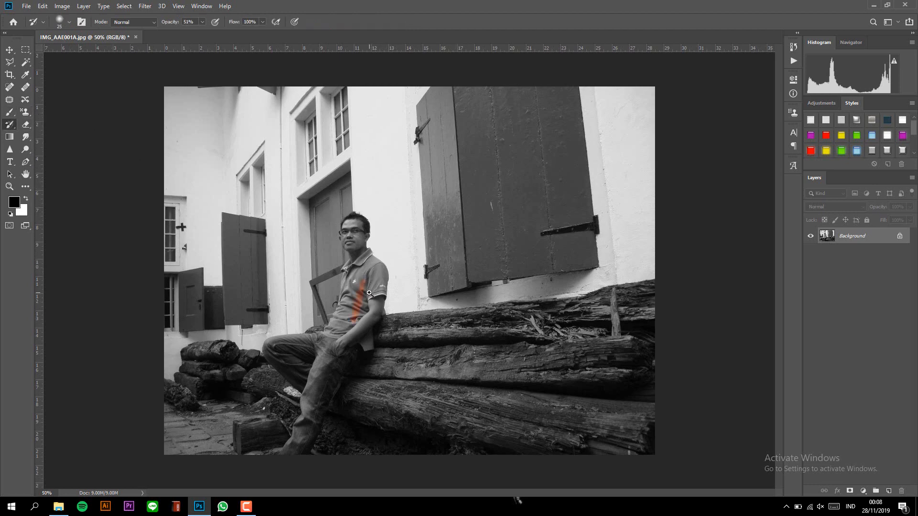
{"action": "scroll", "coordinate": [372, 291], "scroll_direction": "up", "scroll_amount": 2}
{"action": "left_click_drag", "start_coordinate": [326, 304], "coordinate": [391, 272]}
{"action": "scroll", "coordinate": [391, 272], "scroll_direction": "up", "scroll_amount": 1}
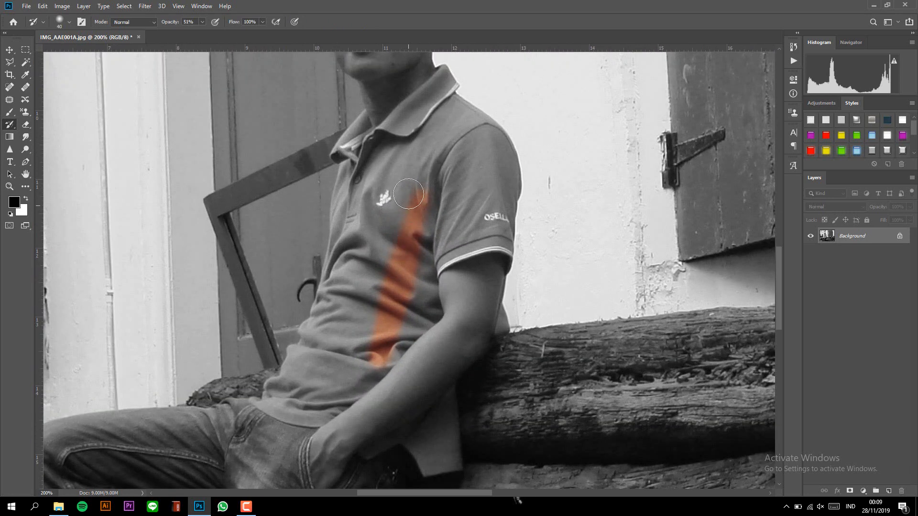
{"action": "mouse_move", "coordinate": [394, 156]}
{"action": "left_mouse_down"}
{"action": "mouse_move", "coordinate": [412, 144]}
{"action": "mouse_move", "coordinate": [407, 247]}
{"action": "mouse_move", "coordinate": [364, 297]}
{"action": "mouse_move", "coordinate": [393, 203]}
{"action": "mouse_move", "coordinate": [394, 168]}
{"action": "mouse_move", "coordinate": [377, 243]}
{"action": "mouse_move", "coordinate": [376, 193]}
{"action": "mouse_move", "coordinate": [351, 309]}
{"action": "mouse_move", "coordinate": [318, 380]}
{"action": "left_mouse_up"}
{"action": "mouse_move", "coordinate": [449, 320]}
{"action": "left_mouse_down"}
{"action": "mouse_move", "coordinate": [425, 198]}
{"action": "mouse_move", "coordinate": [420, 353]}
{"action": "mouse_move", "coordinate": [363, 397]}
{"action": "left_mouse_up"}
{"action": "left_click_drag", "start_coordinate": [472, 305], "coordinate": [515, 189]}
{"action": "left_click_drag", "start_coordinate": [353, 354], "coordinate": [369, 294]}
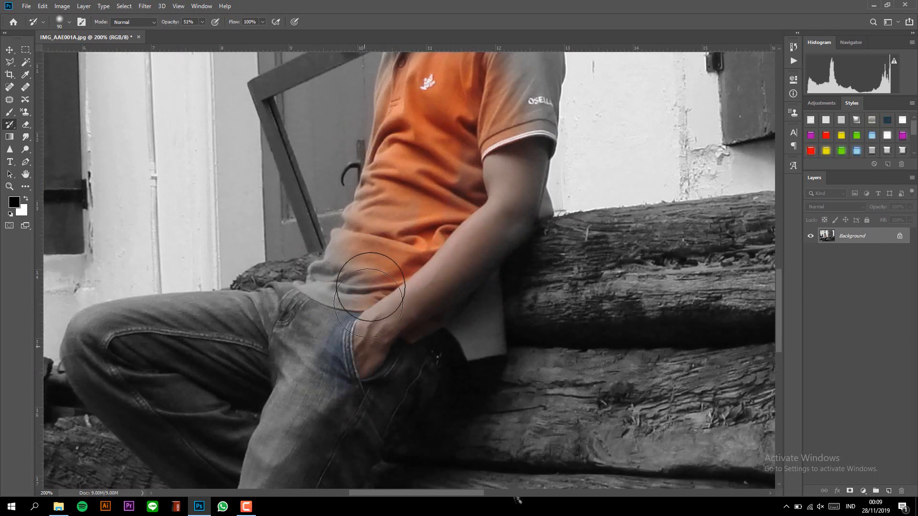
Step: Paint the original blue back onto the jeans' extended leg, from the hip pocket down to the photo's lower edge, with the History Brush
{"action": "mouse_move", "coordinate": [450, 213]}
{"action": "left_mouse_down"}
{"action": "mouse_move", "coordinate": [417, 293]}
{"action": "mouse_move", "coordinate": [475, 100]}
{"action": "left_mouse_up"}
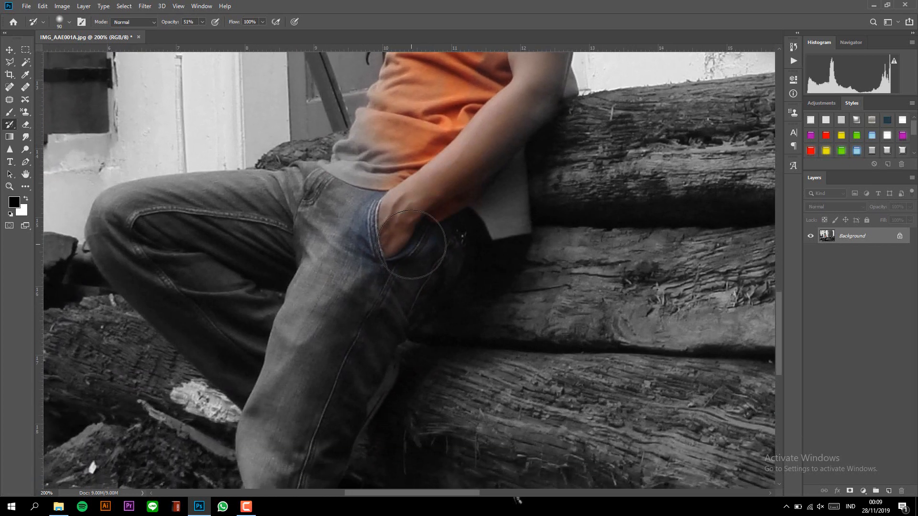
{"action": "mouse_move", "coordinate": [418, 156]}
{"action": "left_mouse_down"}
{"action": "mouse_move", "coordinate": [359, 234]}
{"action": "mouse_move", "coordinate": [349, 217]}
{"action": "mouse_move", "coordinate": [328, 252]}
{"action": "mouse_move", "coordinate": [307, 328]}
{"action": "left_mouse_up"}
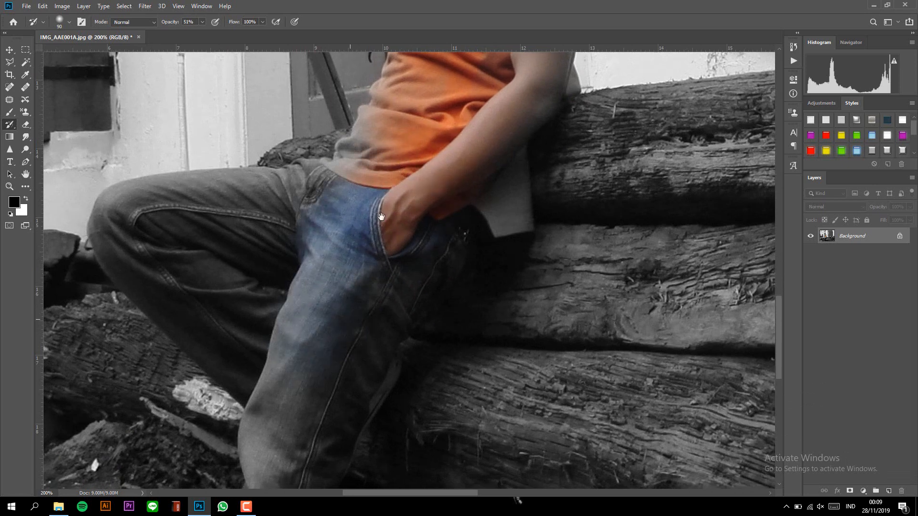
{"action": "mouse_move", "coordinate": [362, 294]}
{"action": "left_mouse_down"}
{"action": "mouse_move", "coordinate": [401, 160]}
{"action": "mouse_move", "coordinate": [337, 266]}
{"action": "mouse_move", "coordinate": [344, 286]}
{"action": "left_mouse_up"}
{"action": "left_click_drag", "start_coordinate": [351, 237], "coordinate": [375, 153]}
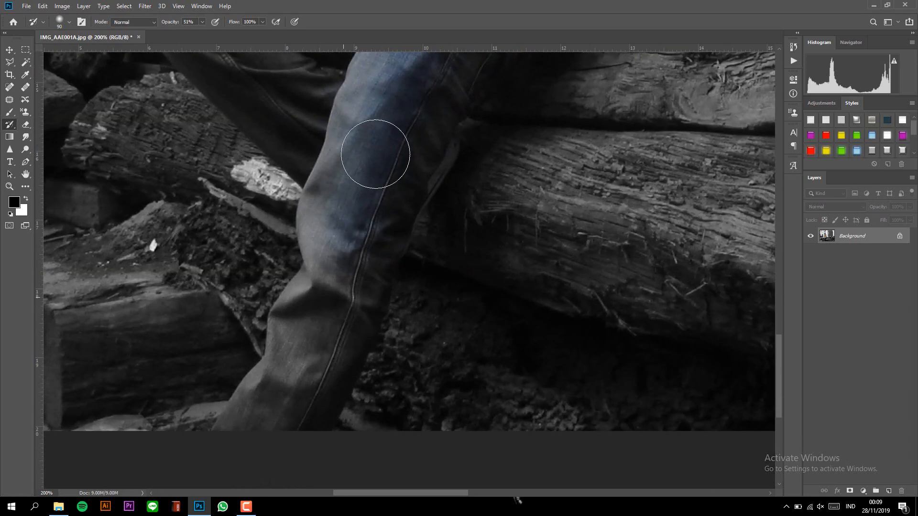
{"action": "mouse_move", "coordinate": [339, 212]}
{"action": "left_mouse_down"}
{"action": "mouse_move", "coordinate": [326, 334]}
{"action": "mouse_move", "coordinate": [394, 89]}
{"action": "left_mouse_up"}
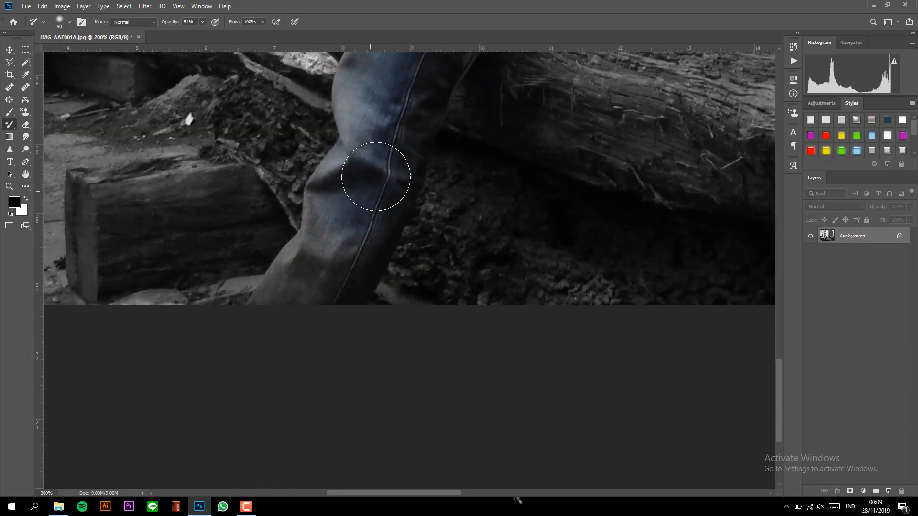
{"action": "mouse_move", "coordinate": [316, 267]}
{"action": "left_mouse_down"}
{"action": "mouse_move", "coordinate": [282, 315]}
{"action": "mouse_move", "coordinate": [317, 272]}
{"action": "mouse_move", "coordinate": [331, 283]}
{"action": "mouse_move", "coordinate": [372, 217]}
{"action": "mouse_move", "coordinate": [396, 139]}
{"action": "mouse_move", "coordinate": [379, 246]}
{"action": "left_mouse_up"}
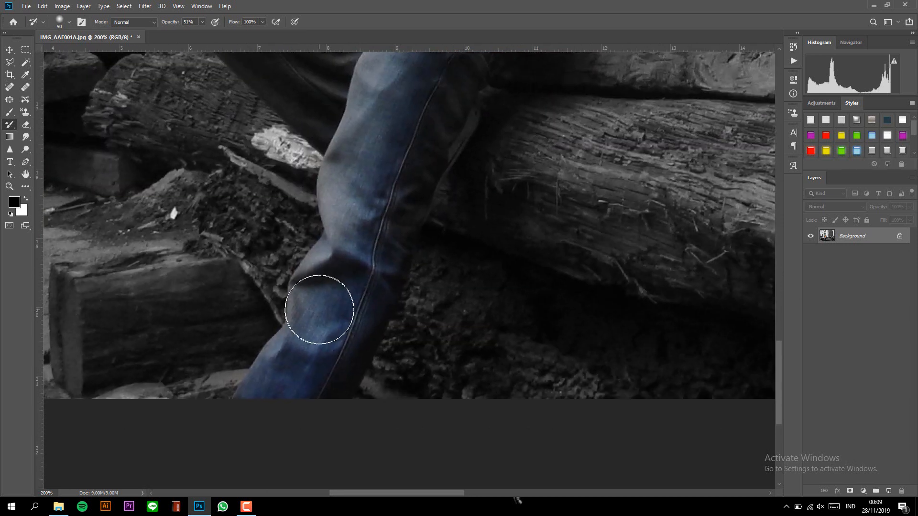
{"action": "mouse_move", "coordinate": [317, 311]}
{"action": "left_mouse_down"}
{"action": "mouse_move", "coordinate": [370, 211]}
{"action": "mouse_move", "coordinate": [355, 181]}
{"action": "mouse_move", "coordinate": [383, 166]}
{"action": "mouse_move", "coordinate": [389, 212]}
{"action": "mouse_move", "coordinate": [367, 249]}
{"action": "left_mouse_up"}
Step: Restore the original colour on the jeans' bent leg, from the hip and thigh to the knee, with the History Brush
{"action": "left_click_drag", "start_coordinate": [434, 244], "coordinate": [416, 405]}
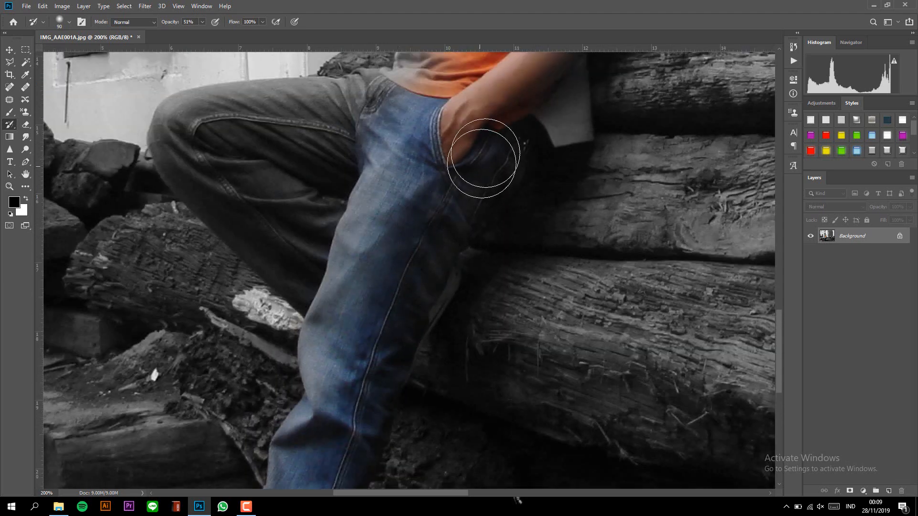
{"action": "mouse_move", "coordinate": [330, 191]}
{"action": "left_mouse_down"}
{"action": "mouse_move", "coordinate": [293, 194]}
{"action": "mouse_move", "coordinate": [294, 224]}
{"action": "mouse_move", "coordinate": [328, 266]}
{"action": "mouse_move", "coordinate": [242, 201]}
{"action": "mouse_move", "coordinate": [205, 139]}
{"action": "mouse_move", "coordinate": [448, 122]}
{"action": "mouse_move", "coordinate": [375, 95]}
{"action": "mouse_move", "coordinate": [235, 123]}
{"action": "mouse_move", "coordinate": [258, 112]}
{"action": "mouse_move", "coordinate": [184, 143]}
{"action": "left_mouse_up"}
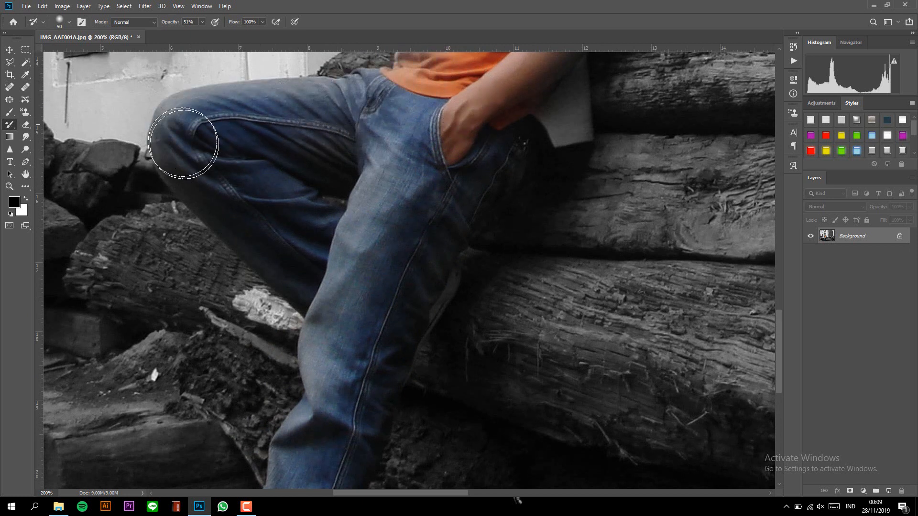
{"action": "mouse_move", "coordinate": [201, 177]}
{"action": "left_mouse_down"}
{"action": "mouse_move", "coordinate": [328, 276]}
{"action": "mouse_move", "coordinate": [249, 218]}
{"action": "mouse_move", "coordinate": [185, 149]}
{"action": "left_mouse_up"}
Step: Brush the original orange back onto the remaining grey areas of the polo shirt's torso, sleeve, shoulder and collar
{"action": "key", "text": "space"}
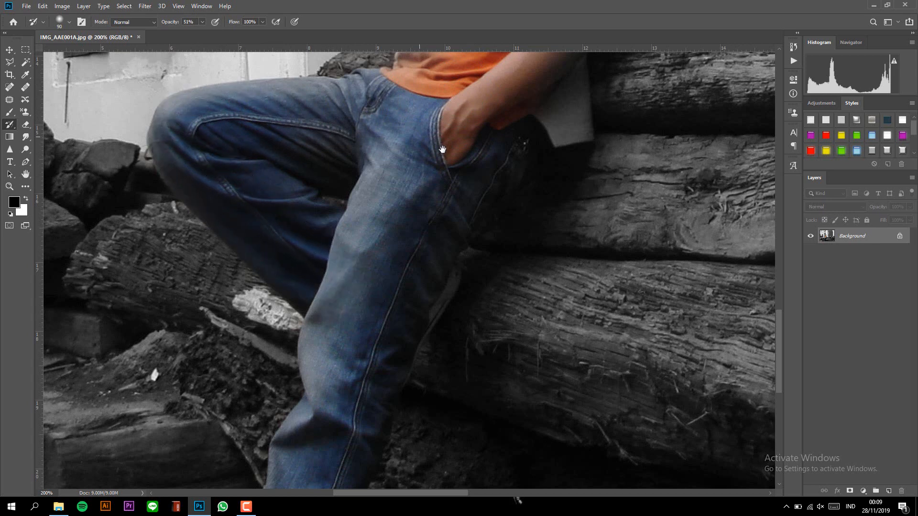
{"action": "left_click_drag", "start_coordinate": [440, 150], "coordinate": [366, 369]}
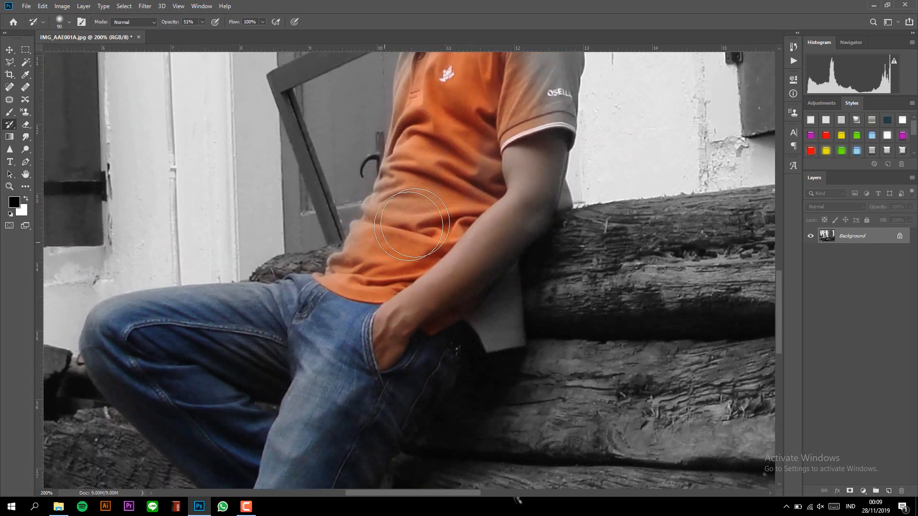
{"action": "mouse_move", "coordinate": [475, 241]}
{"action": "left_mouse_down"}
{"action": "mouse_move", "coordinate": [512, 199]}
{"action": "mouse_move", "coordinate": [446, 274]}
{"action": "mouse_move", "coordinate": [508, 161]}
{"action": "mouse_move", "coordinate": [478, 321]}
{"action": "left_mouse_up"}
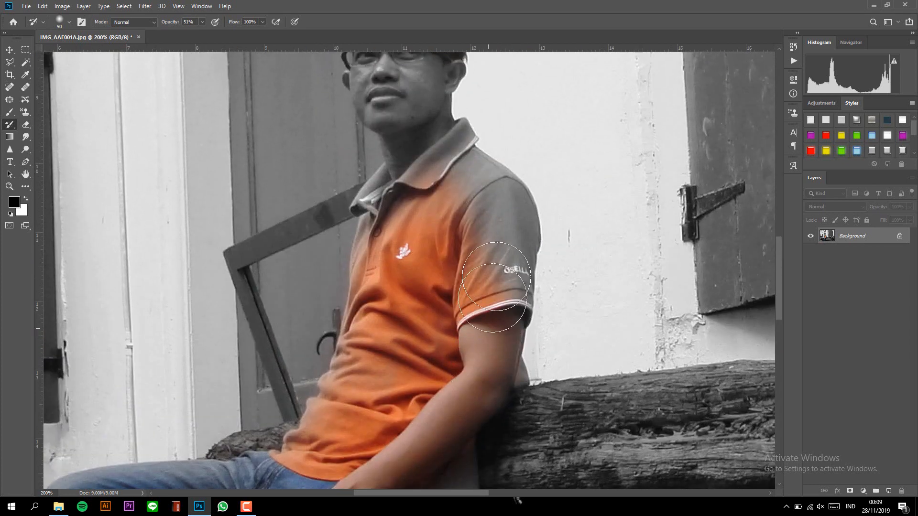
{"action": "mouse_move", "coordinate": [500, 278]}
{"action": "left_mouse_down"}
{"action": "mouse_move", "coordinate": [506, 220]}
{"action": "mouse_move", "coordinate": [459, 177]}
{"action": "mouse_move", "coordinate": [400, 194]}
{"action": "mouse_move", "coordinate": [399, 258]}
{"action": "mouse_move", "coordinate": [382, 248]}
{"action": "mouse_move", "coordinate": [395, 256]}
{"action": "mouse_move", "coordinate": [383, 315]}
{"action": "left_mouse_up"}
{"action": "scroll", "coordinate": [390, 297], "scroll_direction": "up", "scroll_amount": 3}
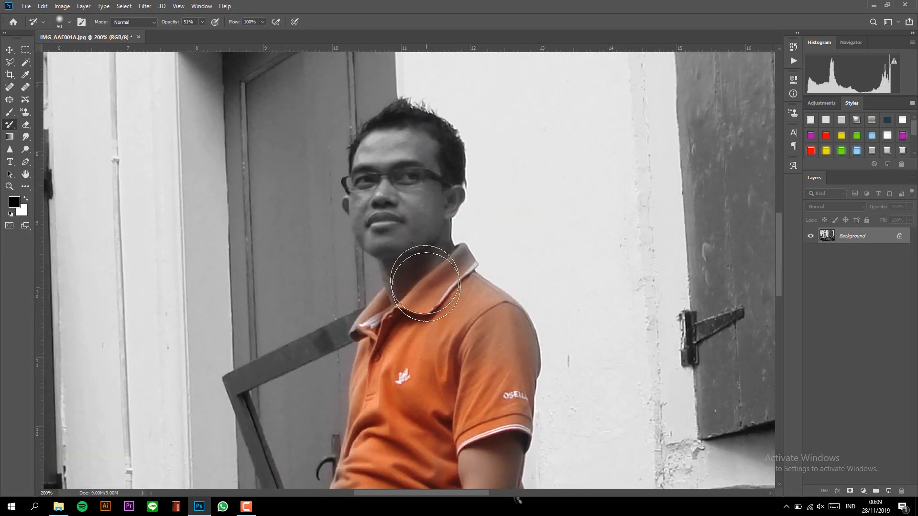
Step: Paint the original colour back onto the man's face, neck, collar and shoulder with the History Brush
{"action": "mouse_move", "coordinate": [410, 240]}
{"action": "left_mouse_down"}
{"action": "mouse_move", "coordinate": [407, 173]}
{"action": "mouse_move", "coordinate": [411, 164]}
{"action": "mouse_move", "coordinate": [416, 206]}
{"action": "mouse_move", "coordinate": [426, 163]}
{"action": "mouse_move", "coordinate": [402, 138]}
{"action": "mouse_move", "coordinate": [387, 152]}
{"action": "mouse_move", "coordinate": [382, 217]}
{"action": "mouse_move", "coordinate": [424, 274]}
{"action": "mouse_move", "coordinate": [425, 308]}
{"action": "mouse_move", "coordinate": [445, 275]}
{"action": "mouse_move", "coordinate": [500, 355]}
{"action": "mouse_move", "coordinate": [505, 343]}
{"action": "mouse_move", "coordinate": [486, 322]}
{"action": "left_mouse_up"}
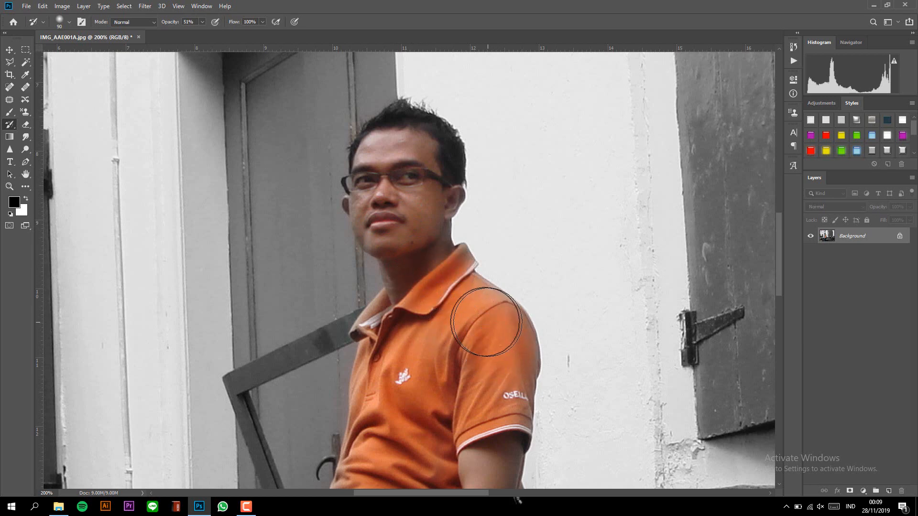
{"action": "scroll", "coordinate": [496, 301], "scroll_direction": "down", "scroll_amount": 5}
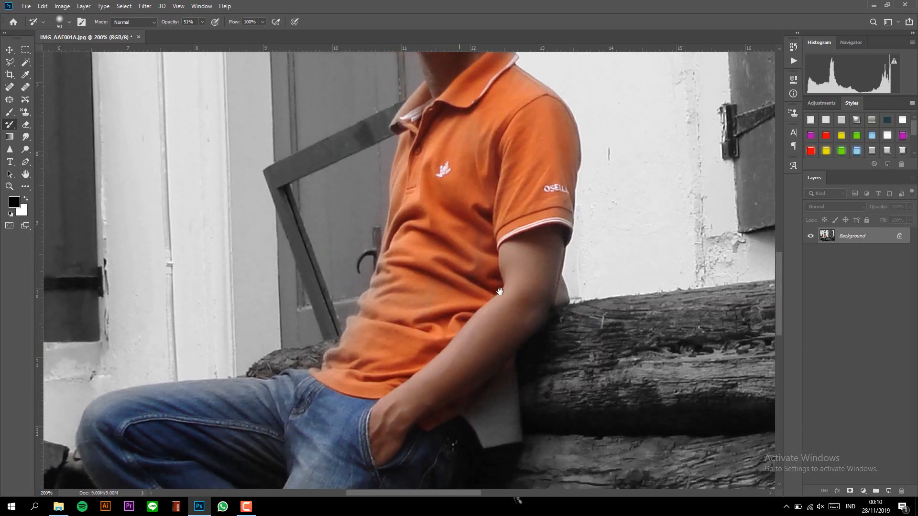
{"action": "scroll", "coordinate": [496, 301], "scroll_direction": "down", "scroll_amount": 3}
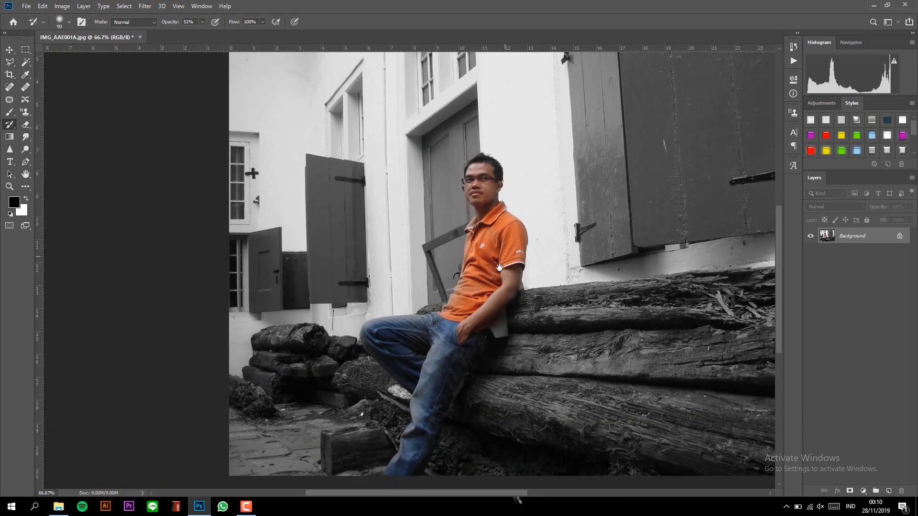
{"action": "scroll", "coordinate": [520, 278], "scroll_direction": "down", "scroll_amount": 1}
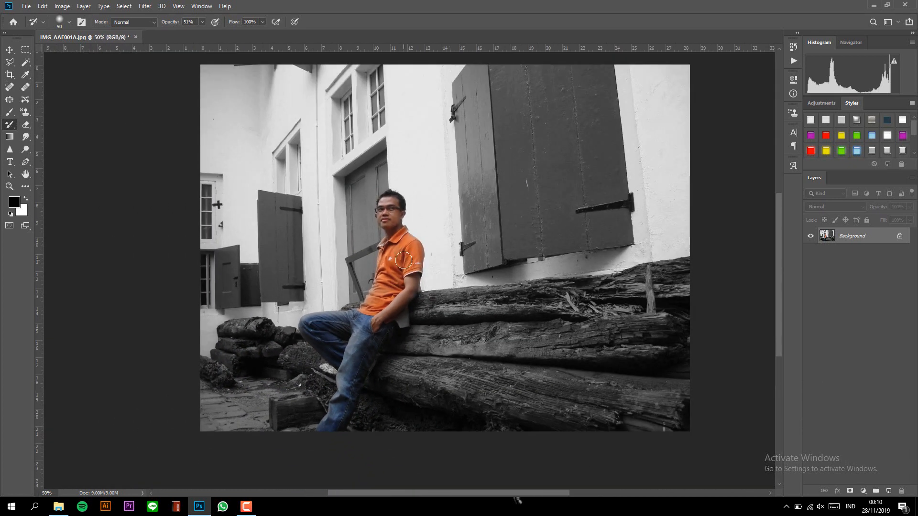
Step: Save the photo as JPEG IMG_AAE001A at quality 12 in Pictures > VIDEO YT > HASIL JPG > FINAL
{"action": "key", "text": "ctrl+shift+s"}
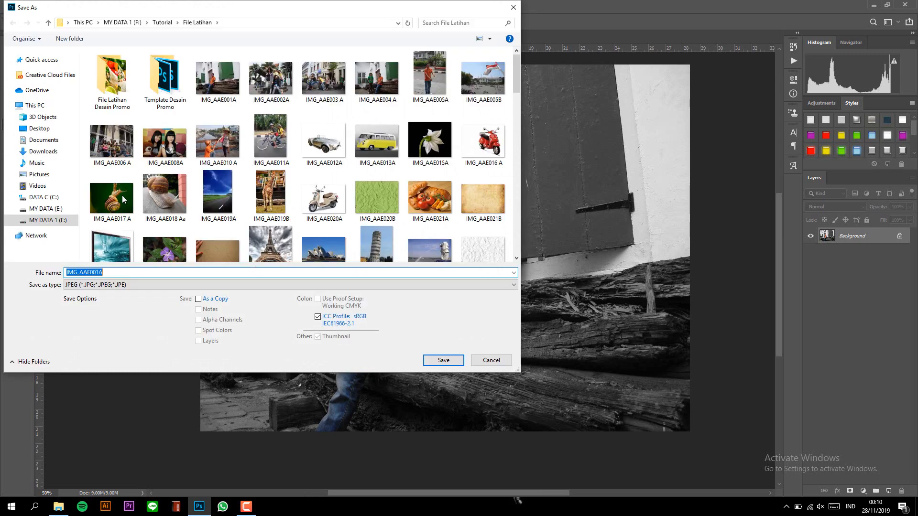
{"action": "left_click", "coordinate": [46, 174]}
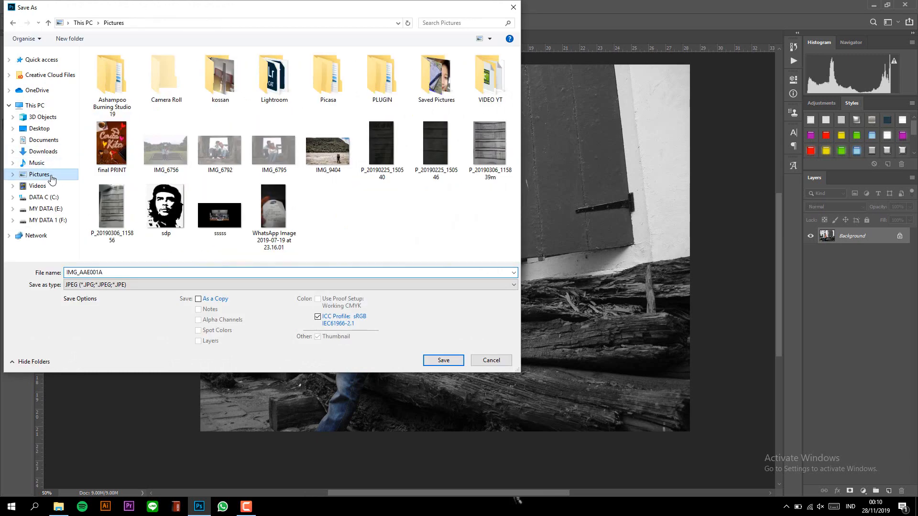
{"action": "left_click", "coordinate": [497, 82]}
{"action": "double_click", "coordinate": [498, 82]}
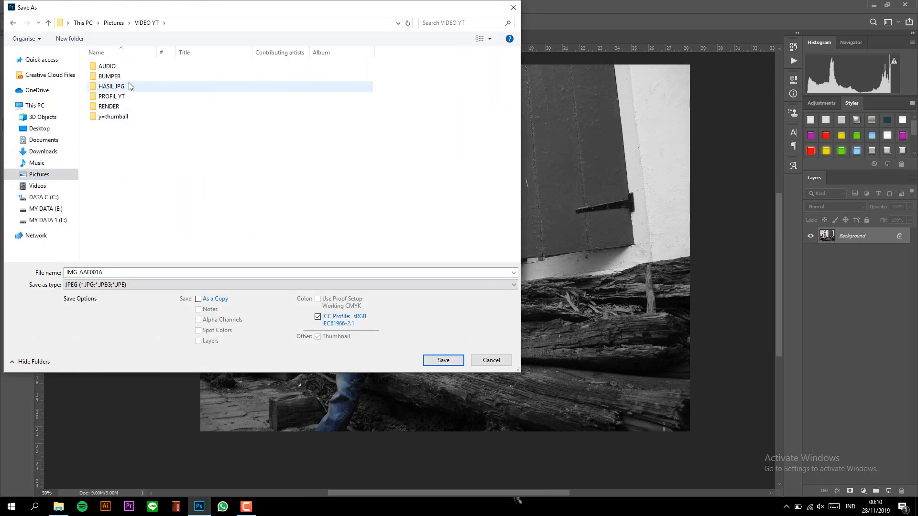
{"action": "double_click", "coordinate": [306, 86]}
{"action": "left_click", "coordinate": [112, 77]}
{"action": "double_click", "coordinate": [112, 77]}
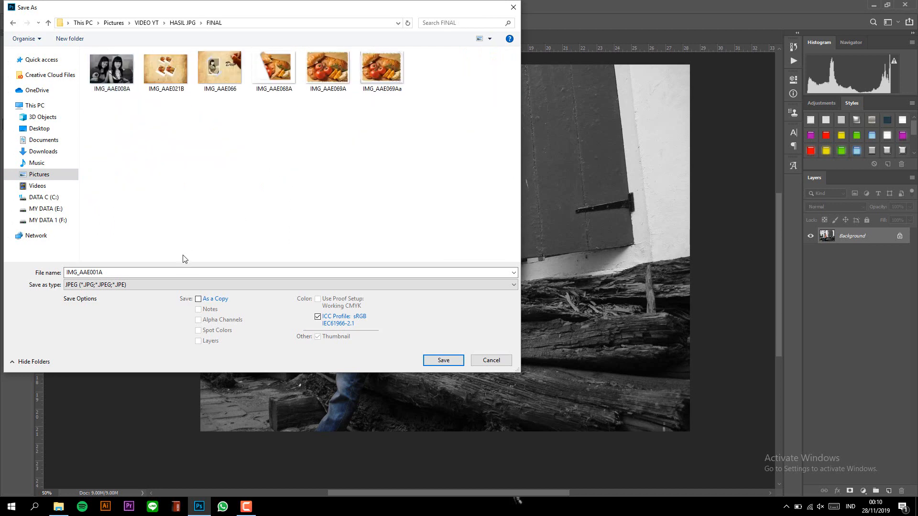
{"action": "left_click", "coordinate": [456, 365]}
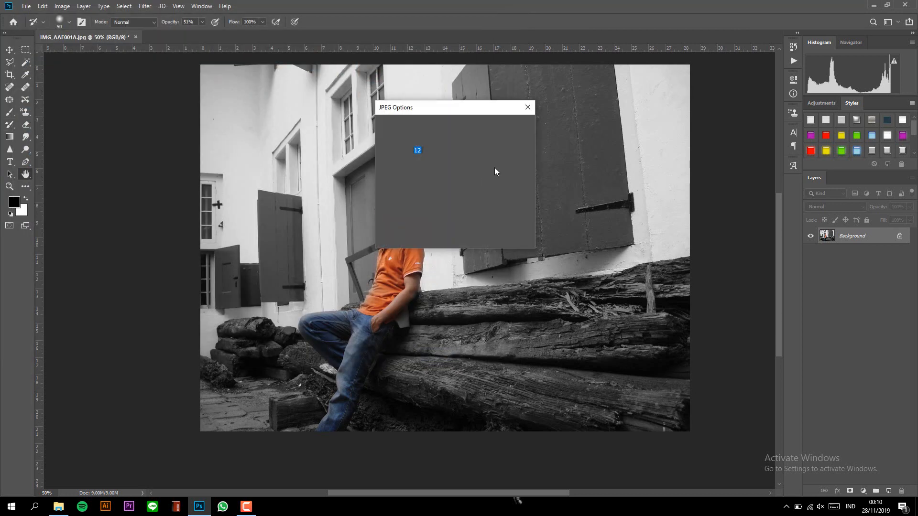
{"action": "left_click", "coordinate": [515, 124]}
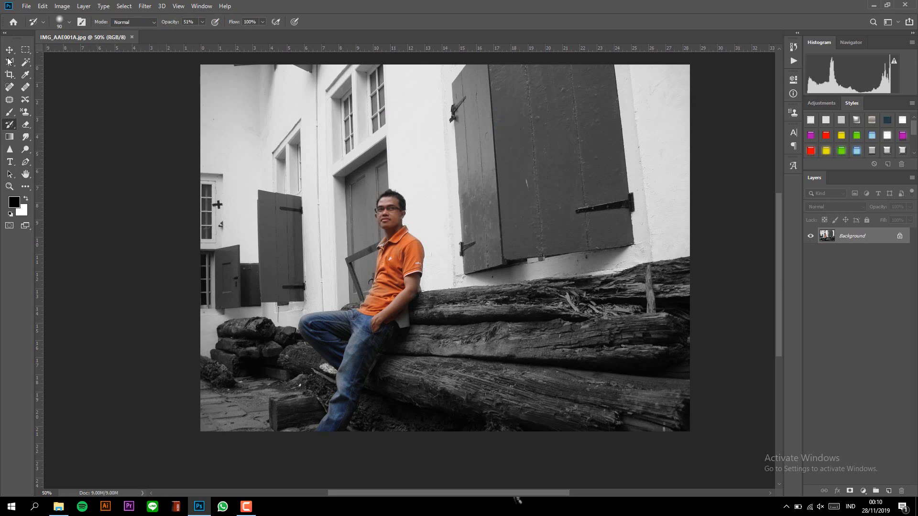
{"action": "key", "text": "v"}
{"action": "left_click", "coordinate": [244, 507]}
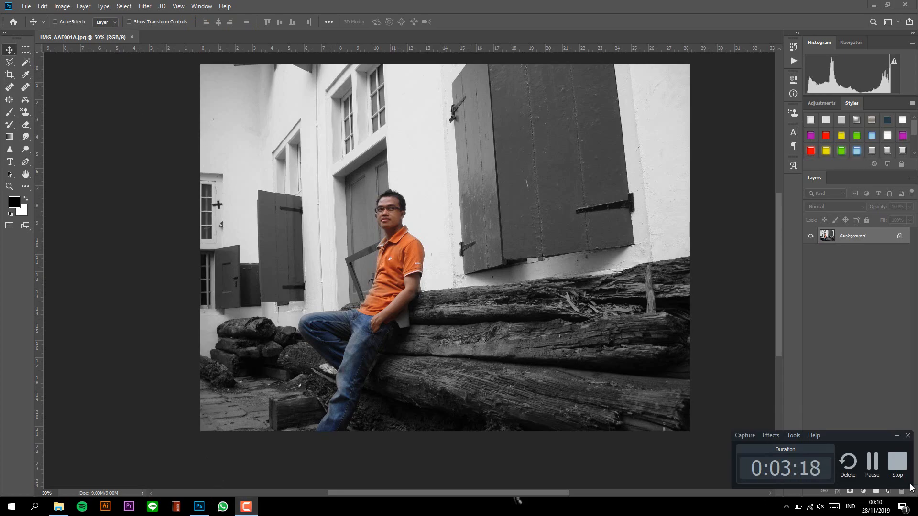
{"action": "left_click", "coordinate": [896, 465]}
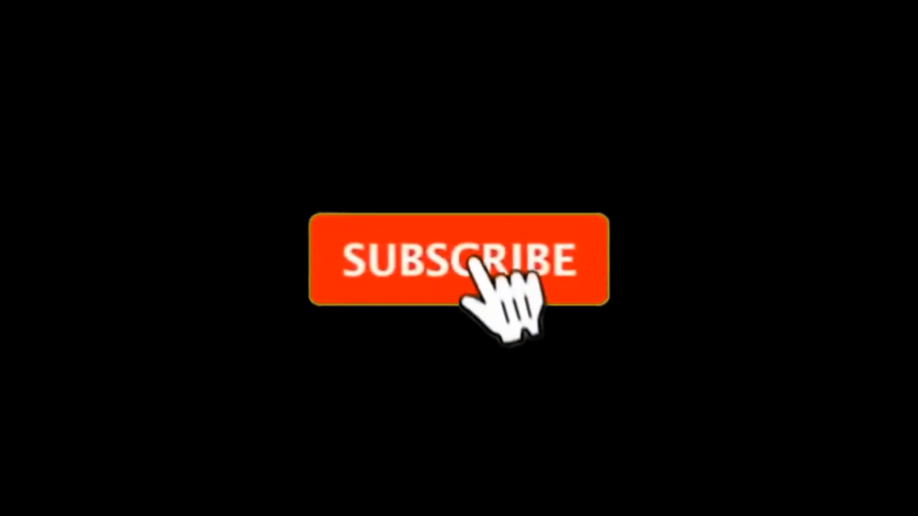